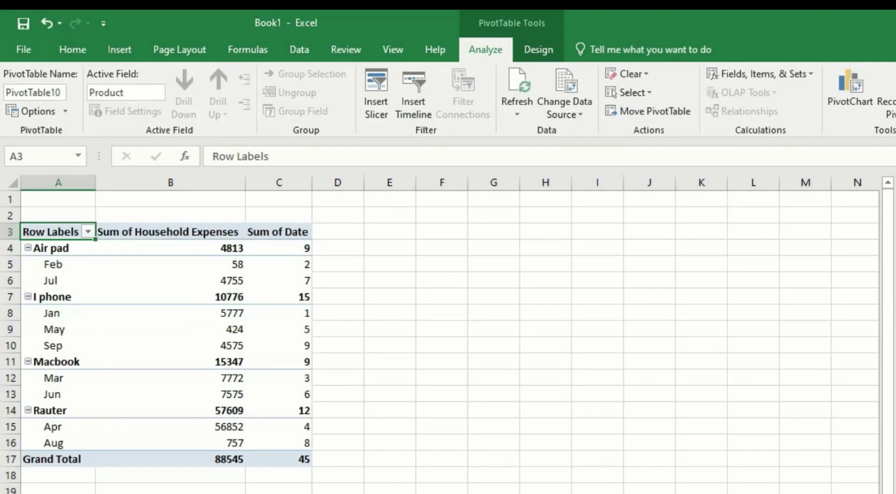
{"action": "left_click", "coordinate": [772, 229]}
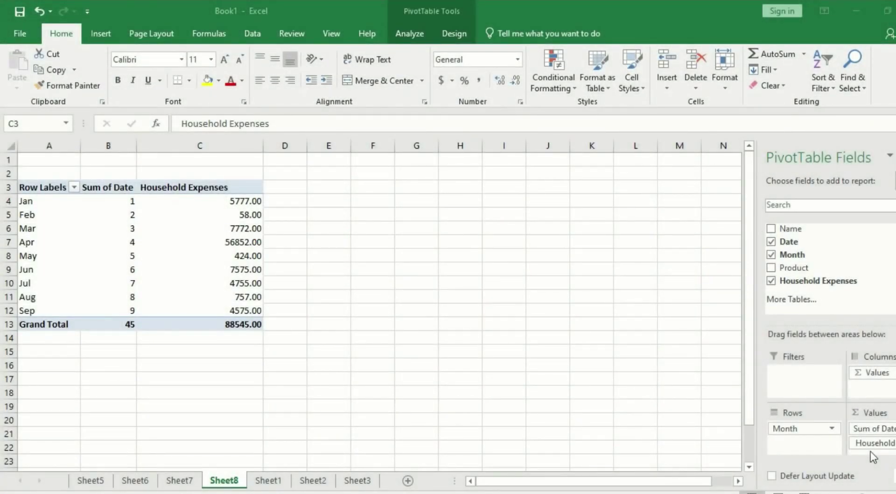
{"action": "left_click", "coordinate": [893, 444]}
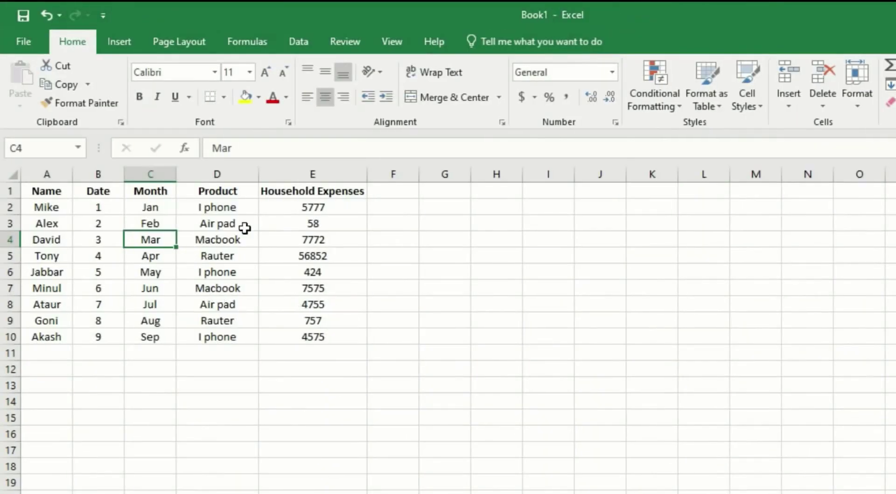
Compare the recommended PivotTables for the expense data and insert Sum of Household Expenses by Product.
{"action": "left_click", "coordinate": [52, 225]}
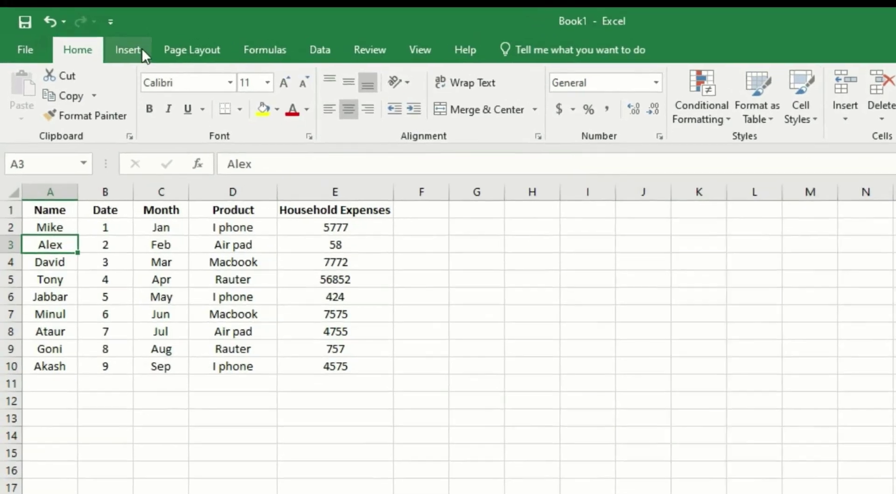
{"action": "left_click", "coordinate": [120, 41]}
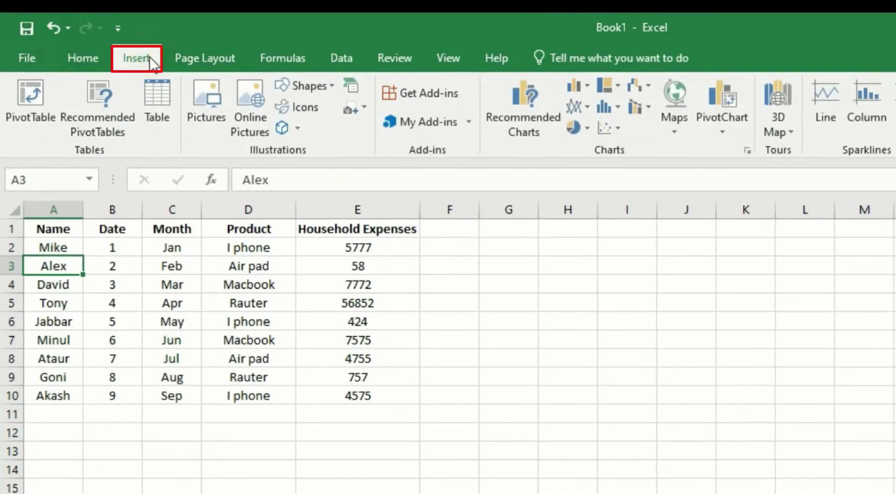
{"action": "left_click", "coordinate": [96, 116]}
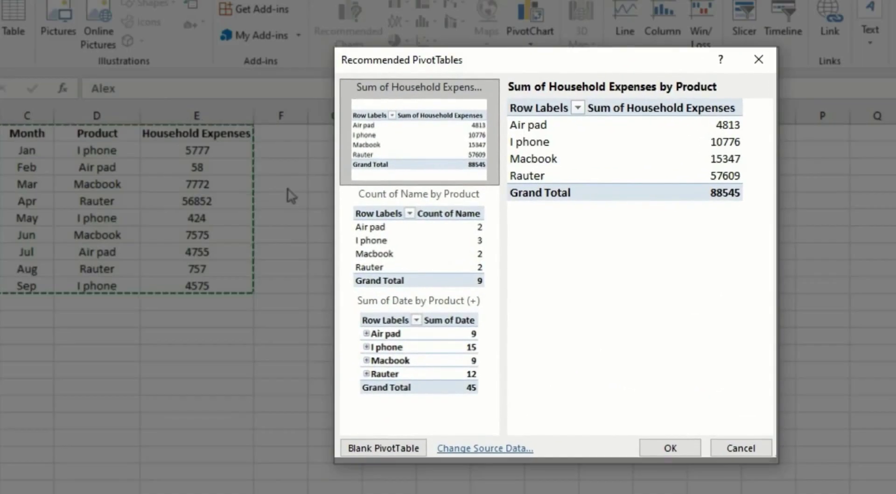
{"action": "left_click", "coordinate": [407, 231]}
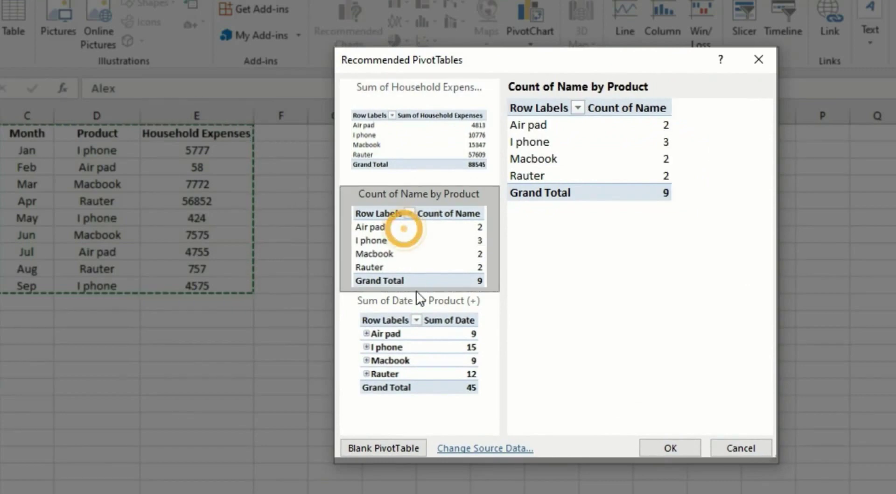
{"action": "left_click", "coordinate": [413, 348]}
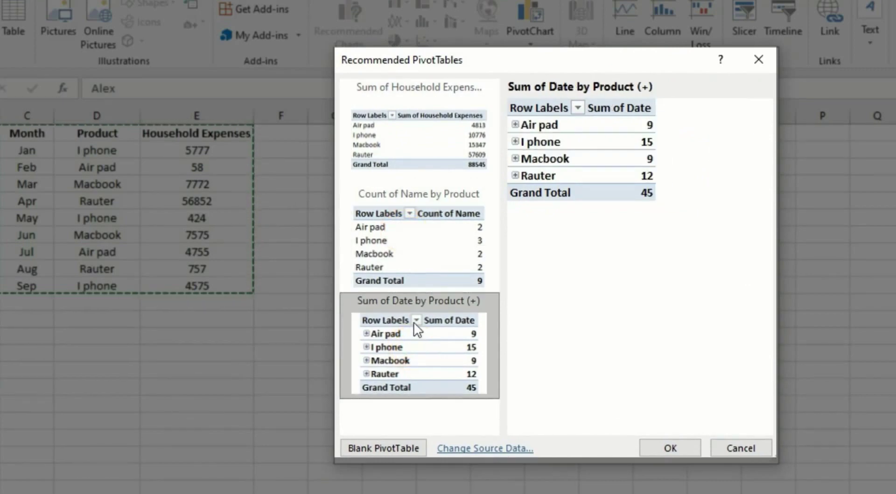
{"action": "left_click", "coordinate": [417, 246]}
{"action": "left_click", "coordinate": [419, 142]}
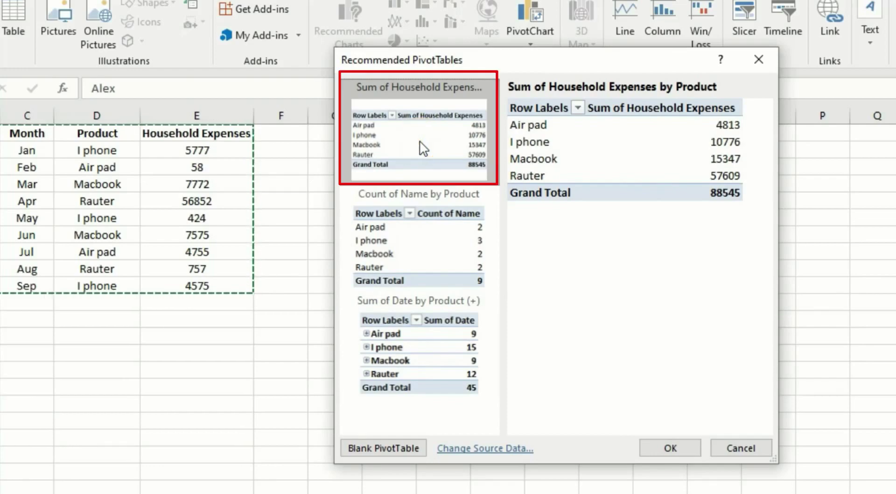
{"action": "left_click", "coordinate": [669, 448]}
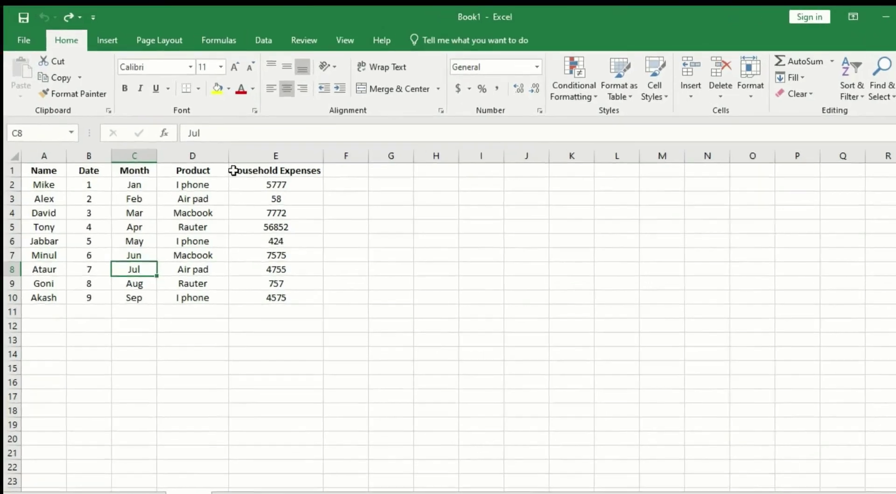
Start creating a PivotTable from the Household Expenses column, range E1:E10.
{"action": "left_click_drag", "start_coordinate": [233, 170], "coordinate": [283, 305]}
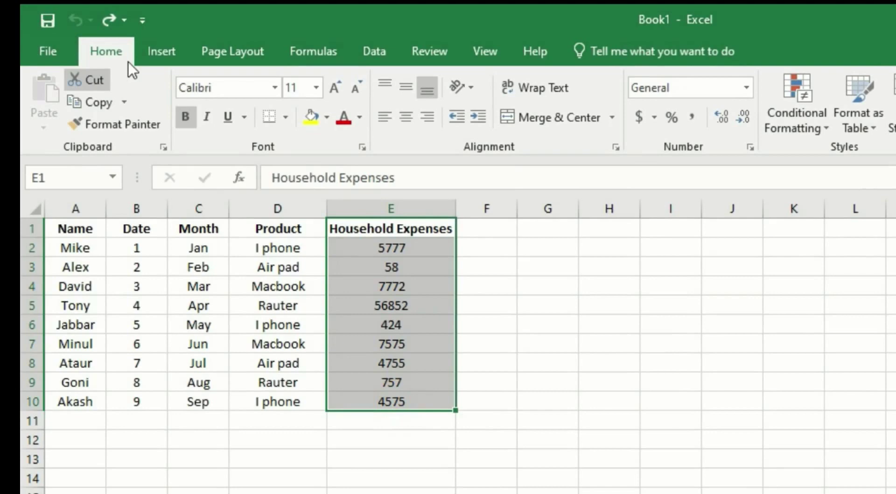
{"action": "left_click", "coordinate": [161, 55]}
{"action": "left_click", "coordinate": [52, 91]}
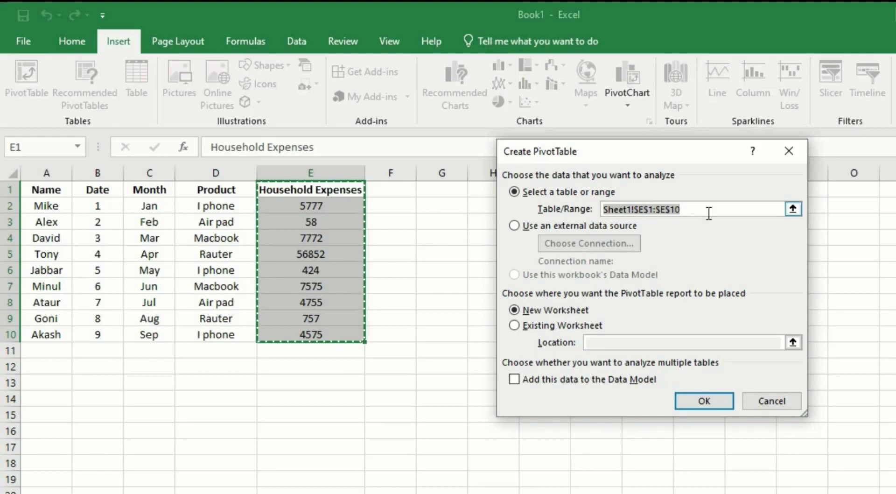
{"action": "left_click", "coordinate": [325, 199]}
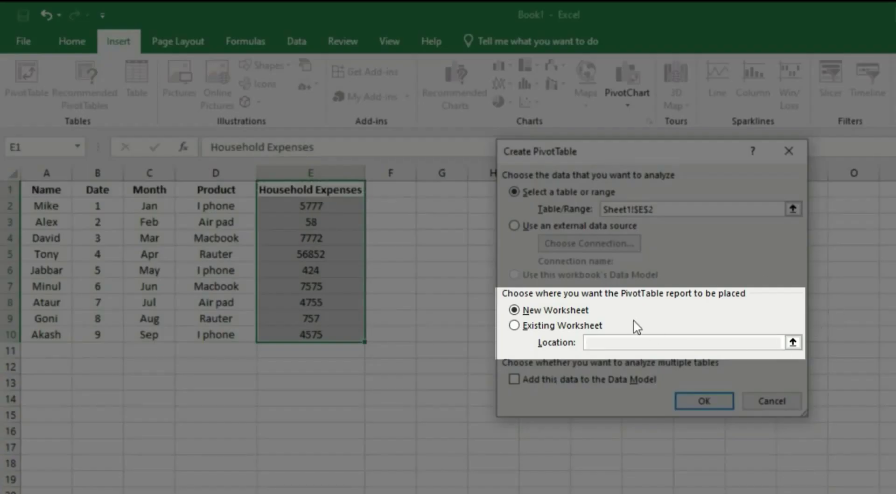
Try placing the PivotTable report in the existing worksheet at cell F1 of Sheet1.
{"action": "left_click", "coordinate": [515, 325]}
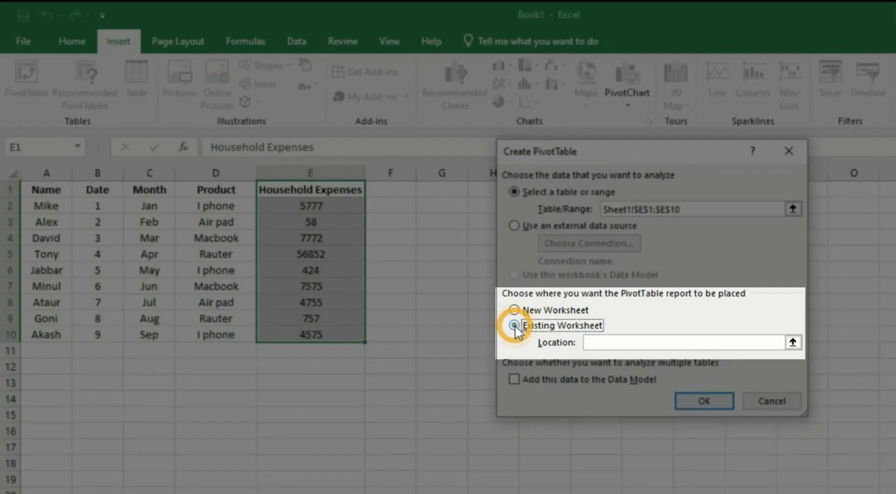
{"action": "left_click", "coordinate": [515, 310]}
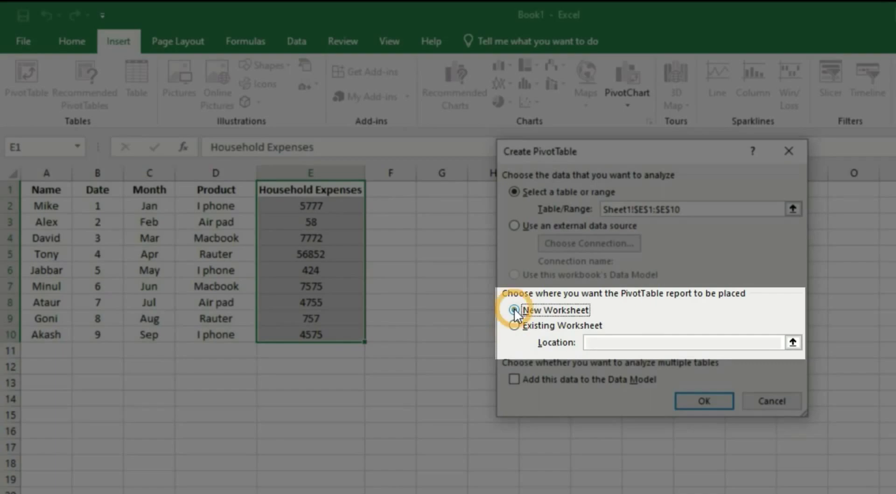
{"action": "left_click", "coordinate": [515, 325]}
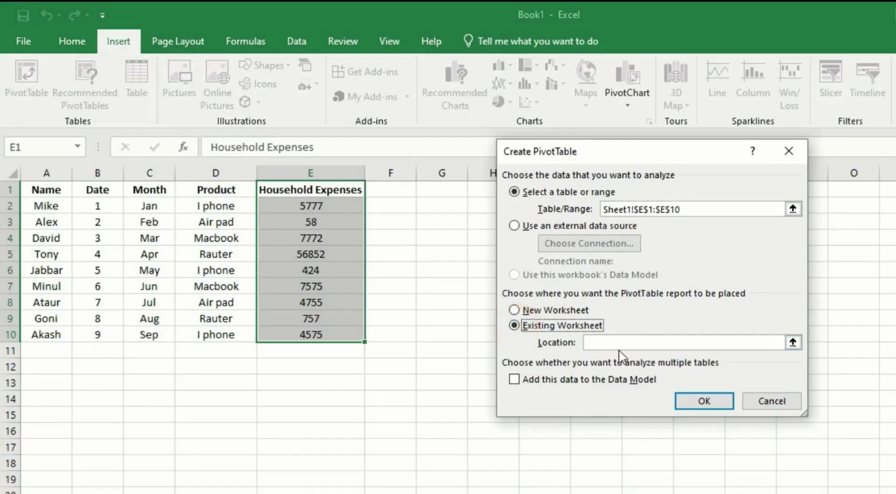
{"action": "left_click", "coordinate": [619, 342]}
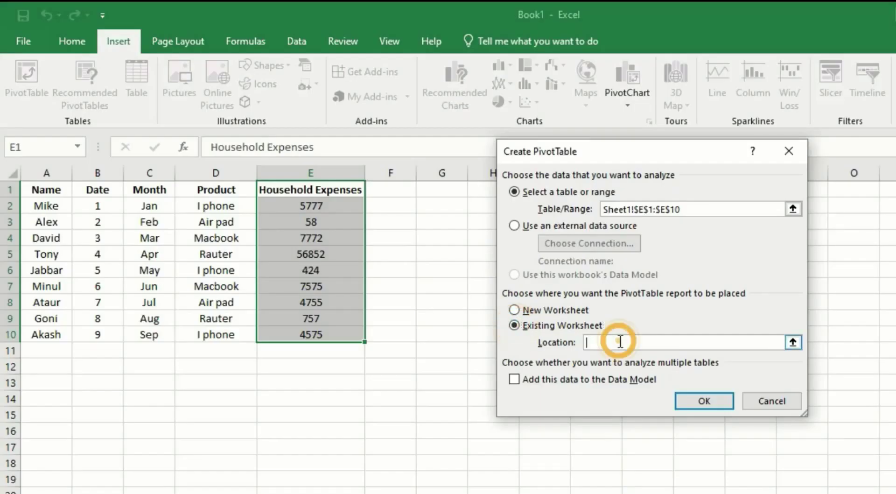
{"action": "left_click", "coordinate": [402, 188]}
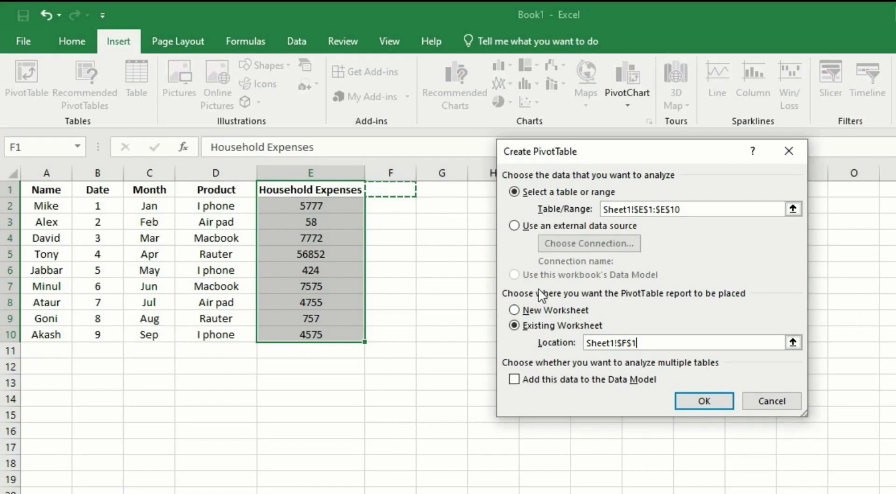
Place the PivotTable report on a new worksheet and create it.
{"action": "left_click", "coordinate": [518, 310]}
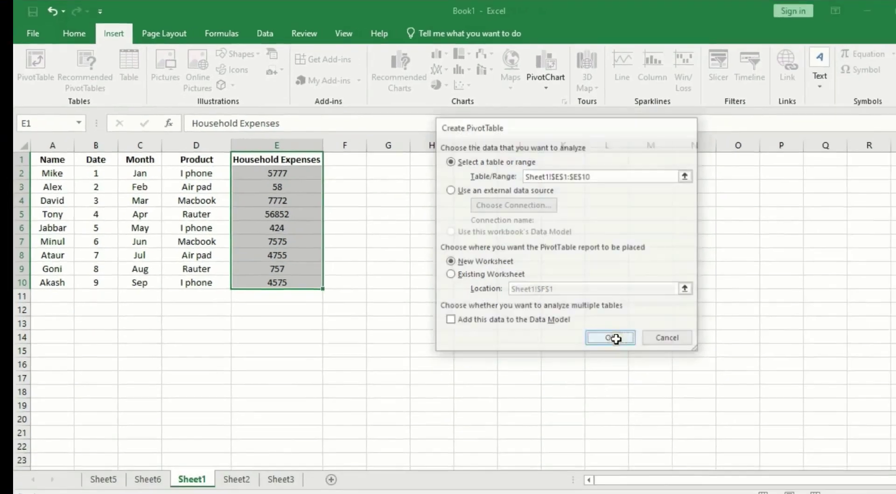
{"action": "left_click", "coordinate": [708, 401]}
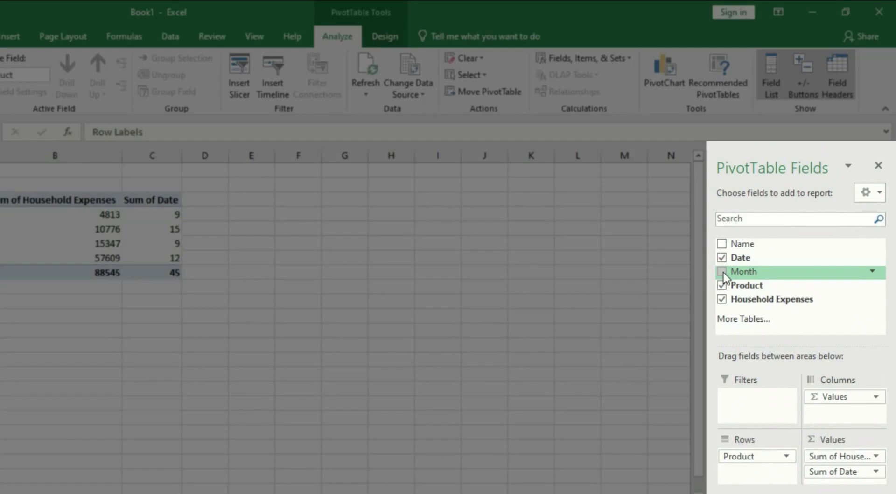
Add the Month and Name fields to the PivotTable report.
{"action": "left_click", "coordinate": [723, 272]}
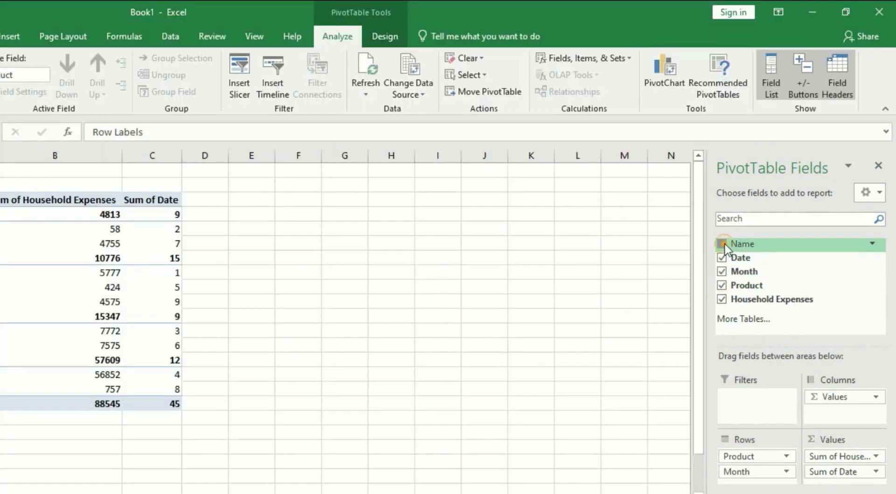
{"action": "left_click", "coordinate": [722, 244]}
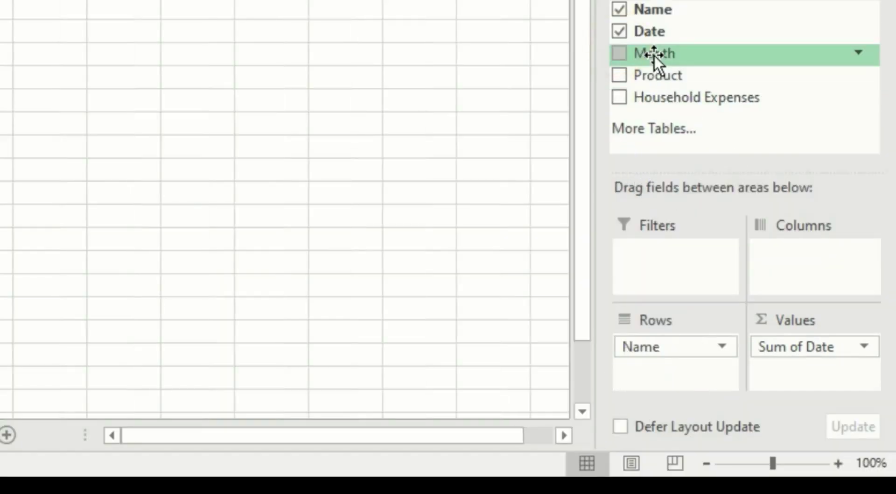
Rearrange the PivotTable layout with Month in Rows and Household Expenses in Values, removing the Name field.
{"action": "left_click_drag", "start_coordinate": [655, 56], "coordinate": [648, 371]}
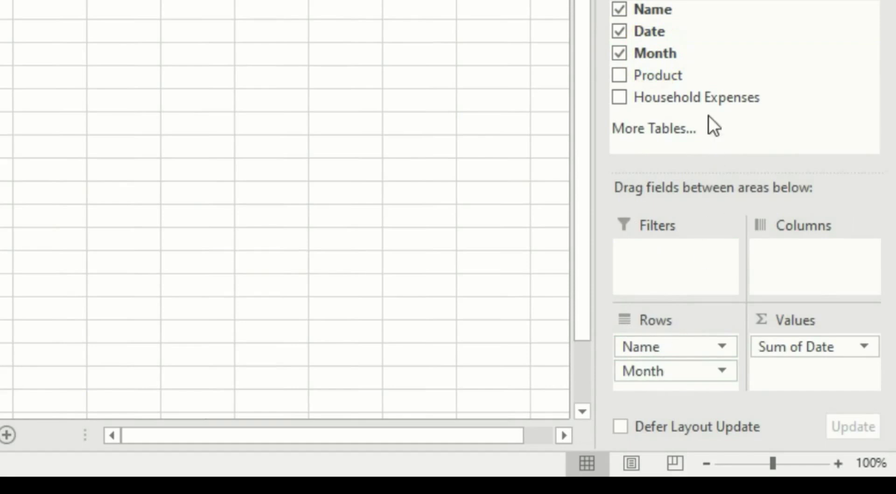
{"action": "left_click_drag", "start_coordinate": [694, 97], "coordinate": [815, 375]}
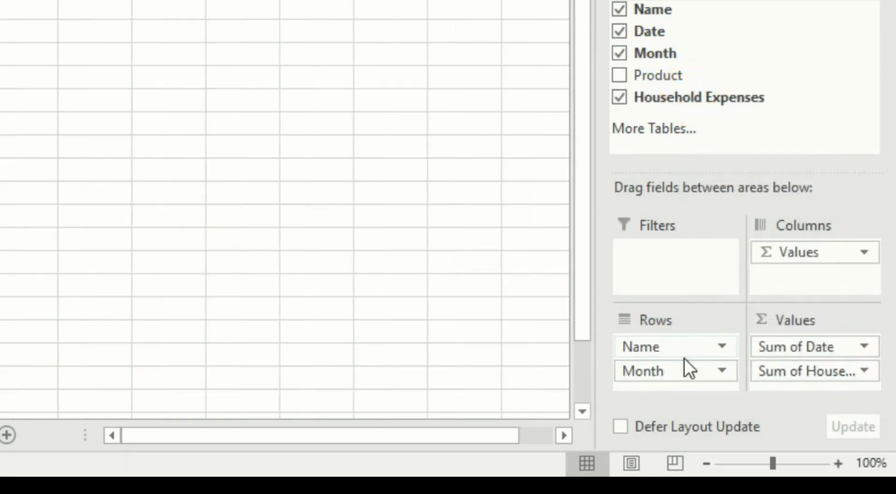
{"action": "left_click_drag", "start_coordinate": [682, 349], "coordinate": [671, 84]}
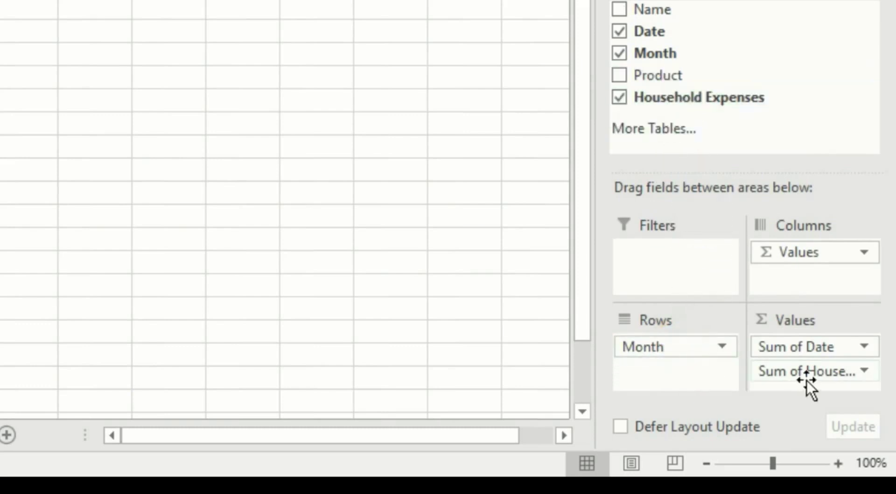
{"action": "left_click_drag", "start_coordinate": [807, 380], "coordinate": [684, 13]}
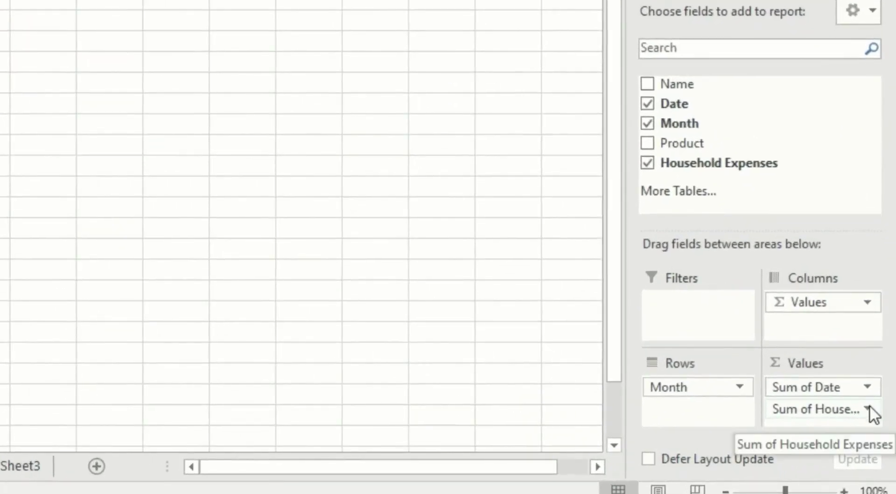
Open the value field settings for Household Expenses, try the Count, Max, Min and Product calculations, and choose Sum.
{"action": "left_click", "coordinate": [867, 409]}
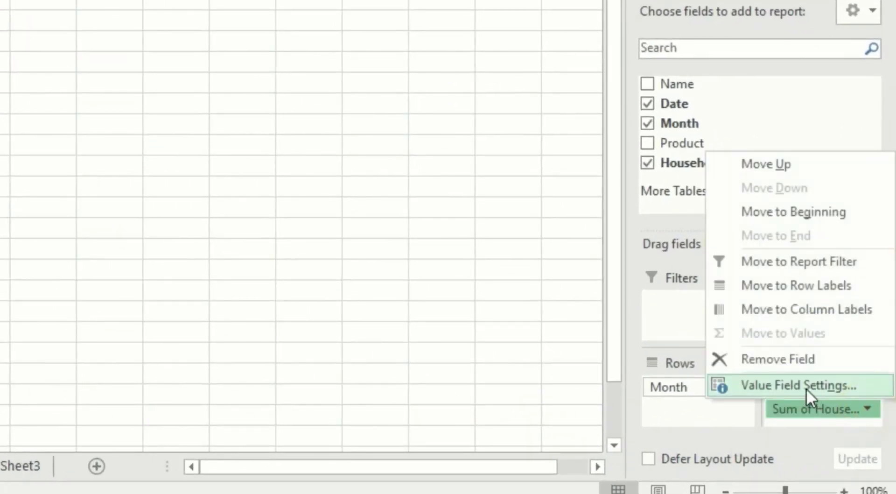
{"action": "left_click", "coordinate": [806, 386]}
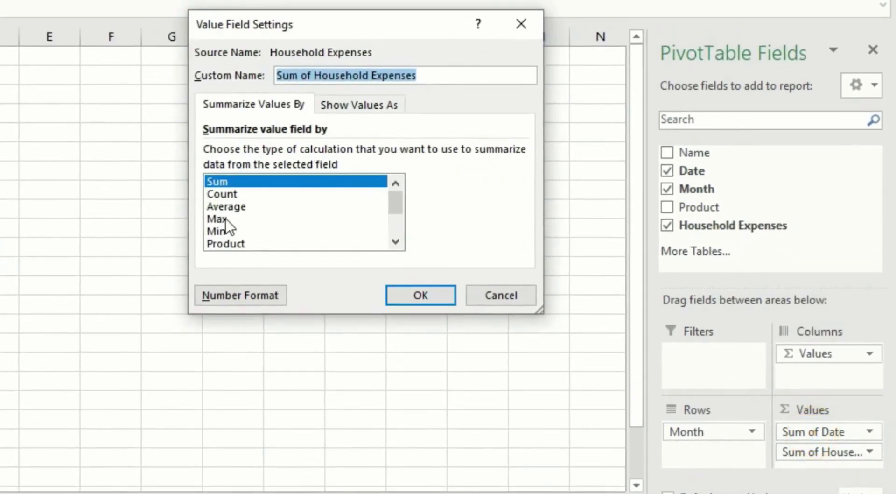
{"action": "left_click", "coordinate": [228, 196]}
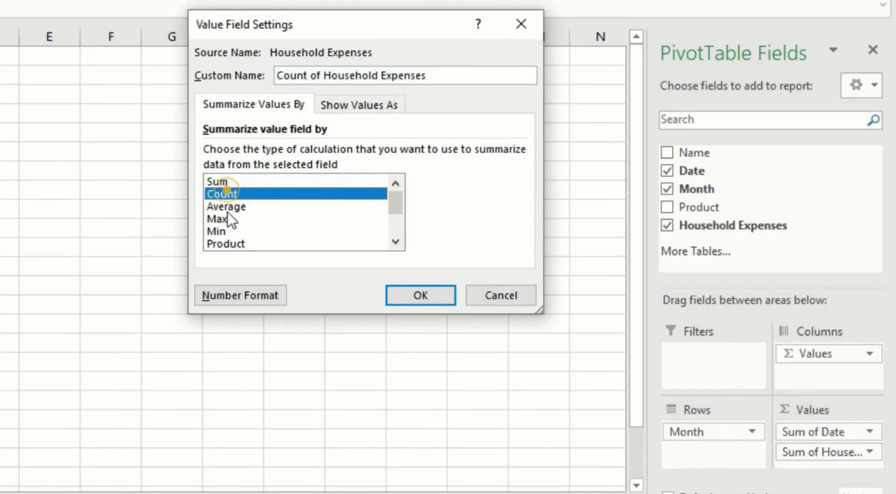
{"action": "left_click", "coordinate": [228, 218]}
{"action": "left_click", "coordinate": [228, 231]}
{"action": "left_click", "coordinate": [234, 242]}
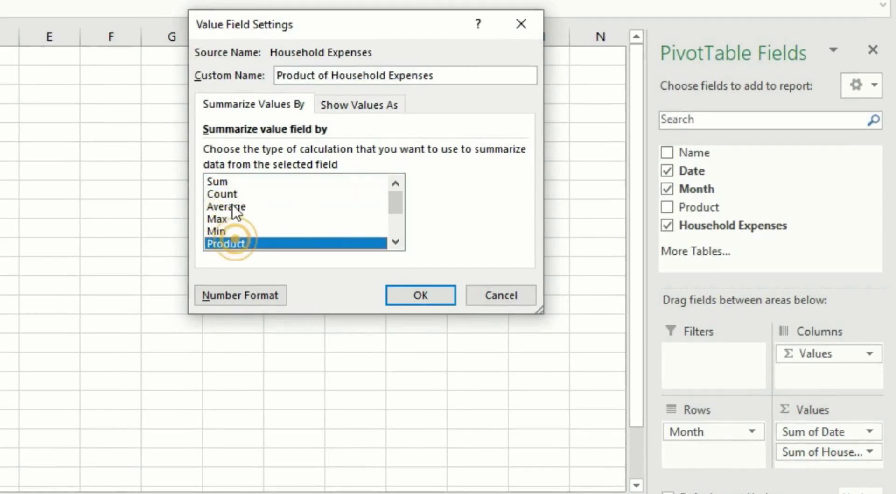
{"action": "left_click", "coordinate": [230, 194]}
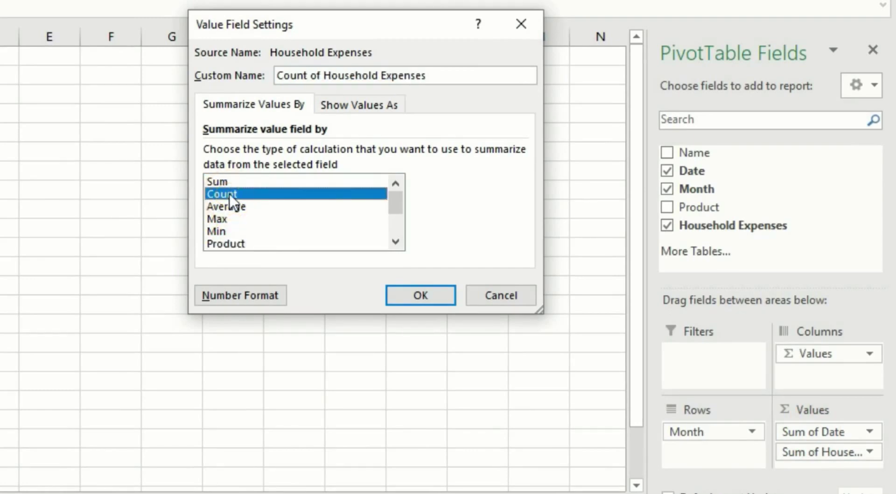
{"action": "left_click", "coordinate": [227, 181]}
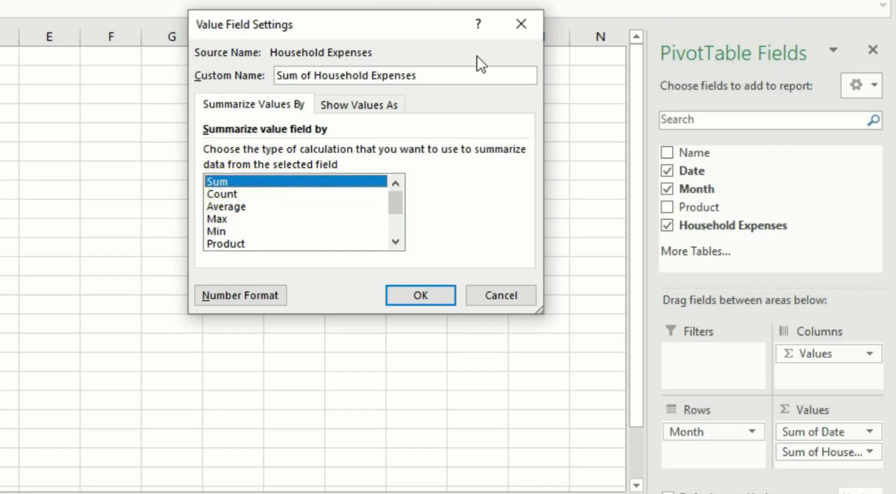
{"action": "left_click_drag", "start_coordinate": [426, 76], "coordinate": [277, 75]}
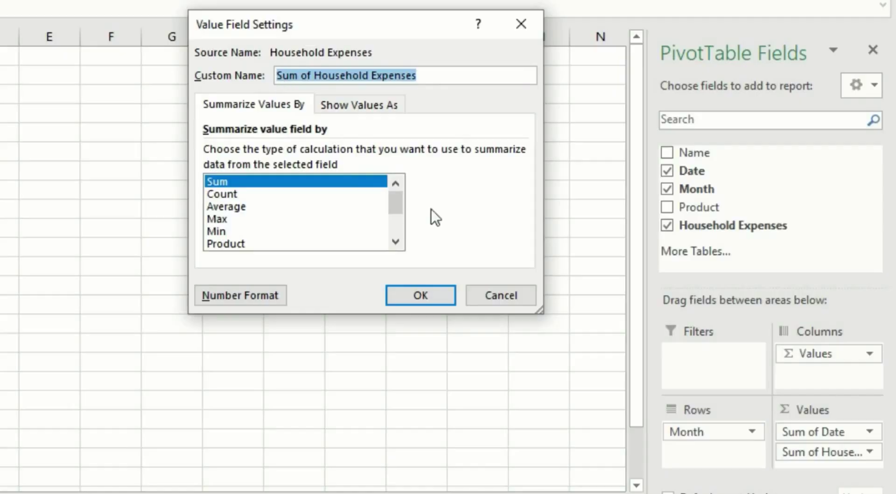
{"action": "left_click", "coordinate": [438, 213]}
{"action": "left_click", "coordinate": [415, 75]}
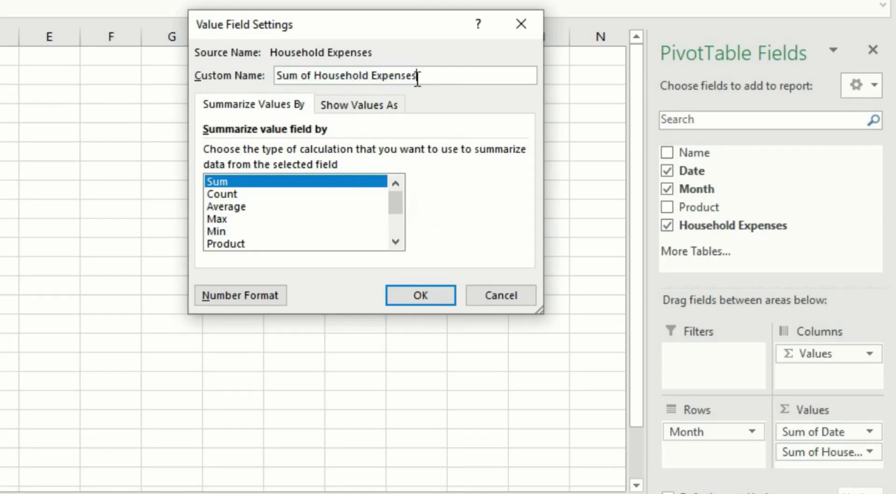
Apply the Number format with 2 decimal places to the summed Household Expenses field and confirm its value field settings.
{"action": "left_click", "coordinate": [232, 294]}
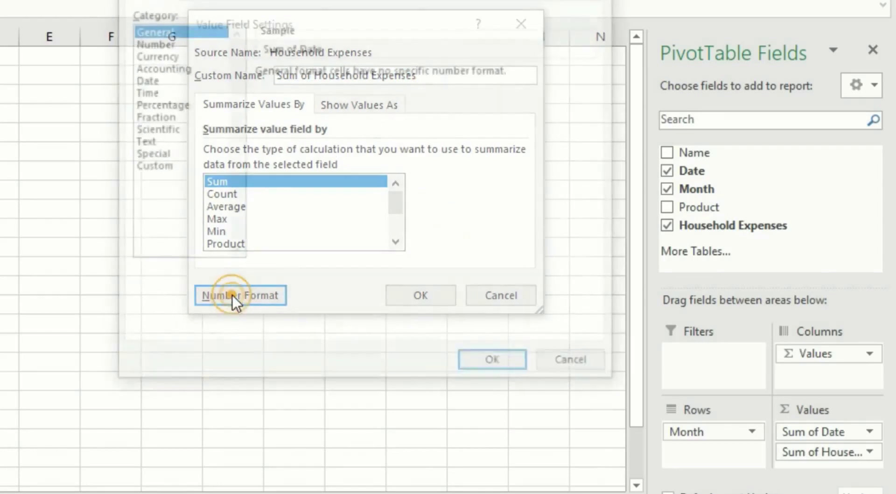
{"action": "left_click", "coordinate": [163, 45]}
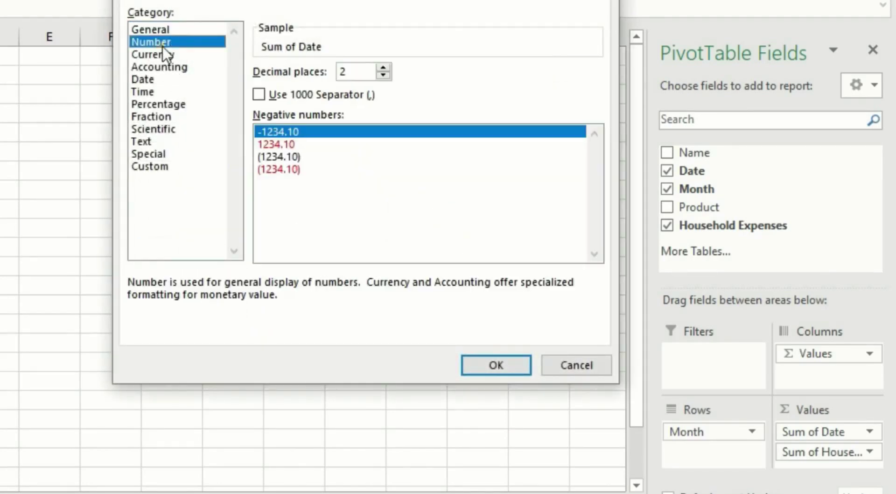
{"action": "left_click", "coordinate": [492, 367]}
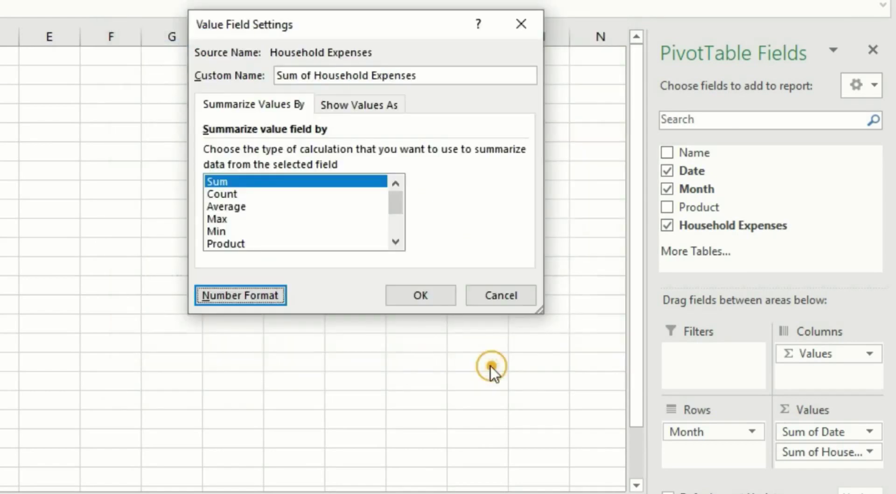
{"action": "left_click", "coordinate": [420, 296]}
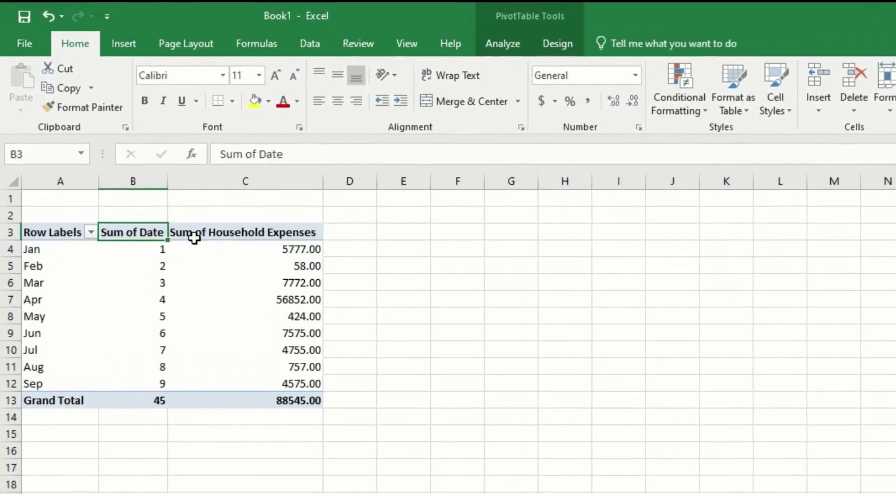
Replace "sum of" with nothing in the Sum of Household Expenses header, cell C3.
{"action": "left_click", "coordinate": [151, 184]}
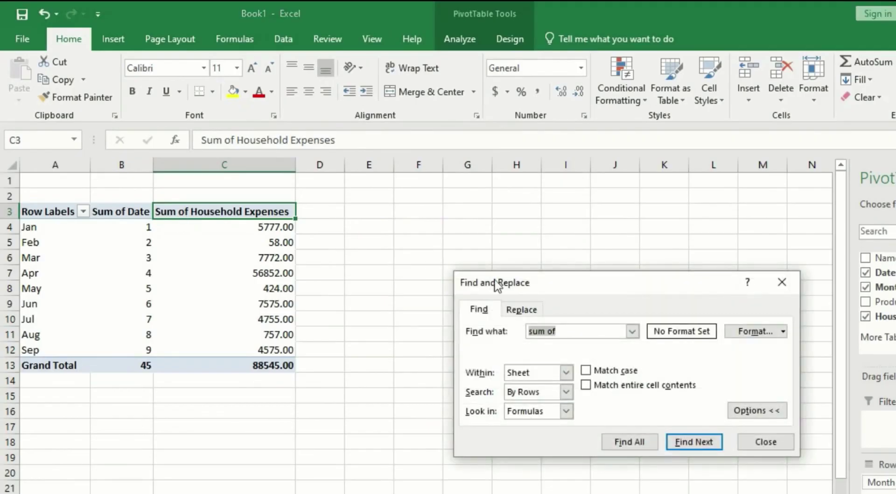
{"action": "left_click", "coordinate": [532, 315]}
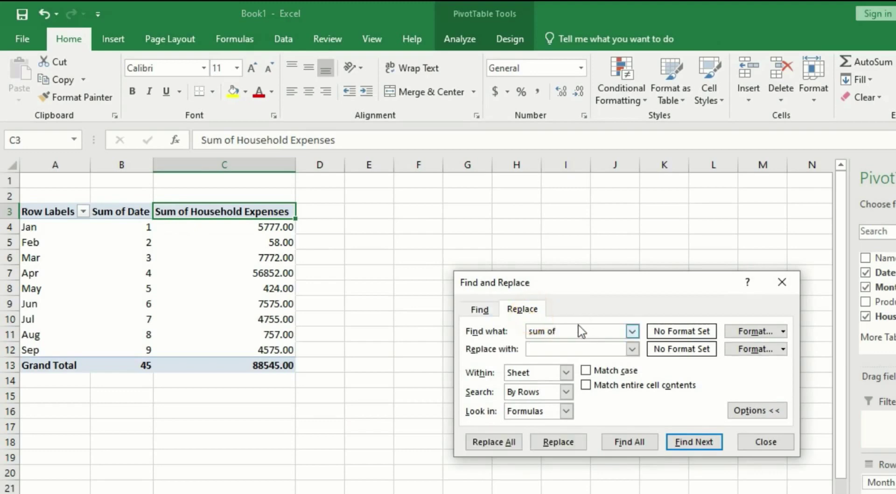
{"action": "left_click", "coordinate": [560, 331]}
{"action": "triple_click", "coordinate": [562, 331]}
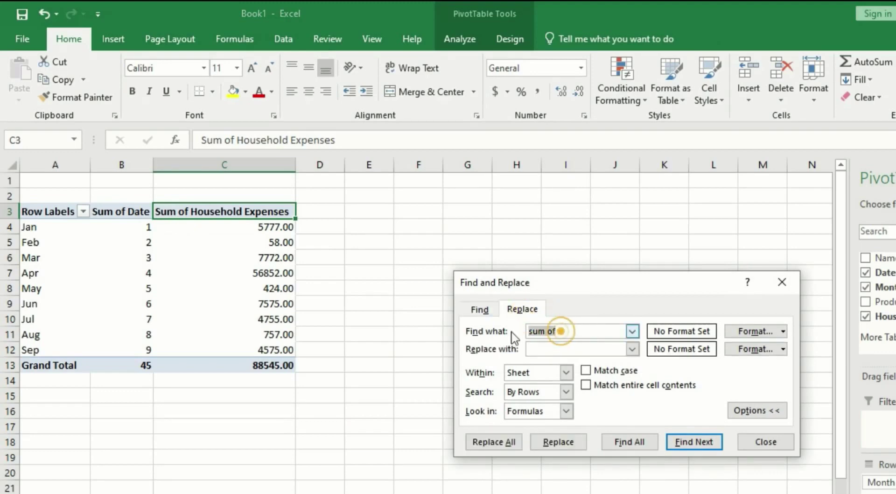
{"action": "left_click", "coordinate": [556, 347]}
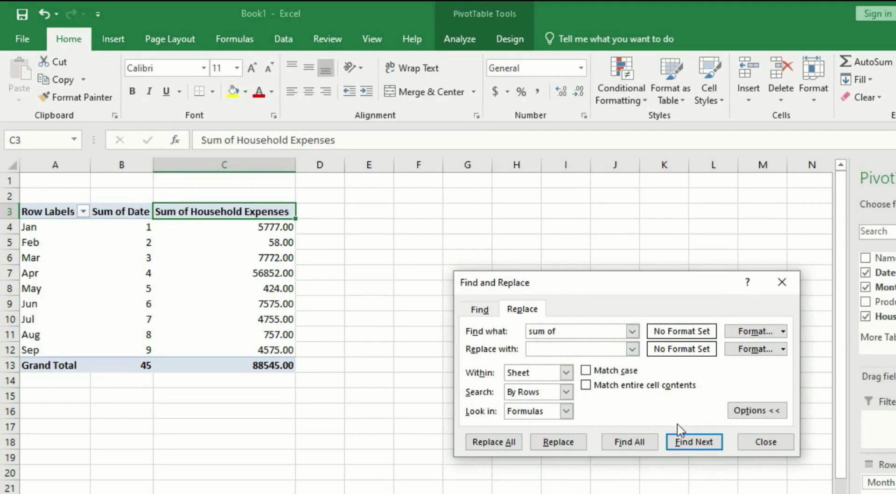
{"action": "left_click", "coordinate": [558, 441]}
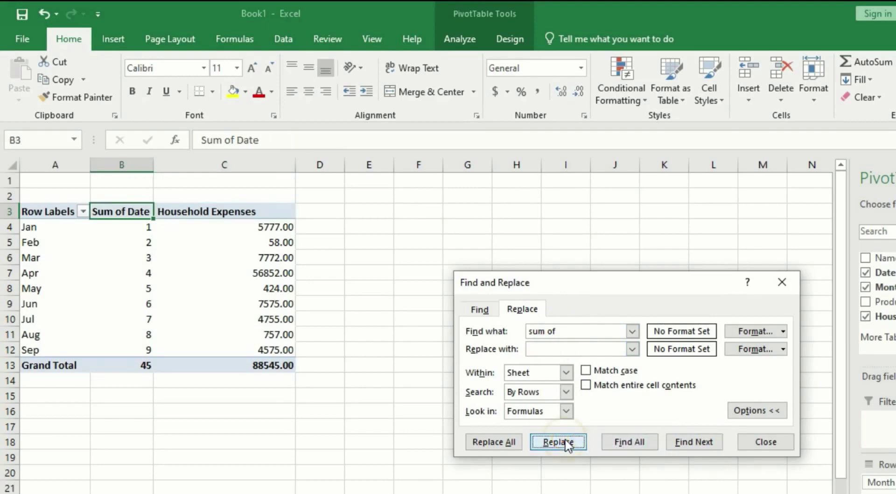
{"action": "key", "text": "Escape"}
Change the value field settings of Household Expenses so its values show as percentages of the total.
{"action": "left_click", "coordinate": [195, 211]}
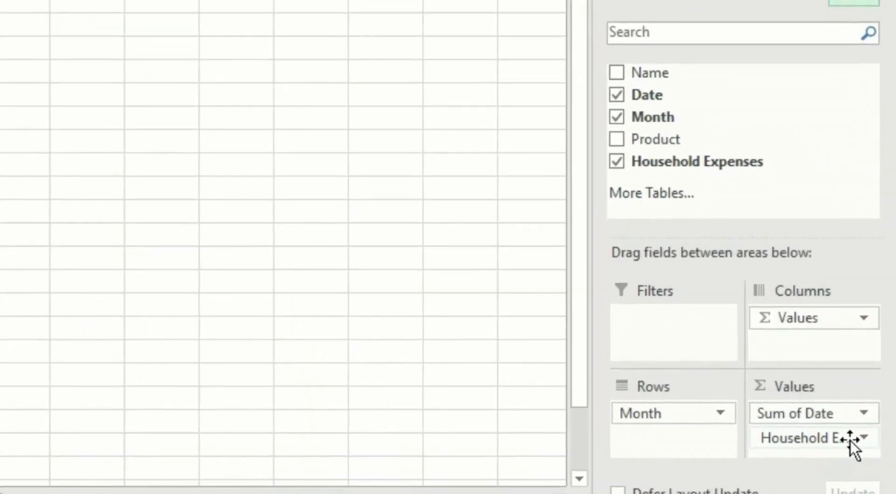
{"action": "left_click", "coordinate": [867, 426]}
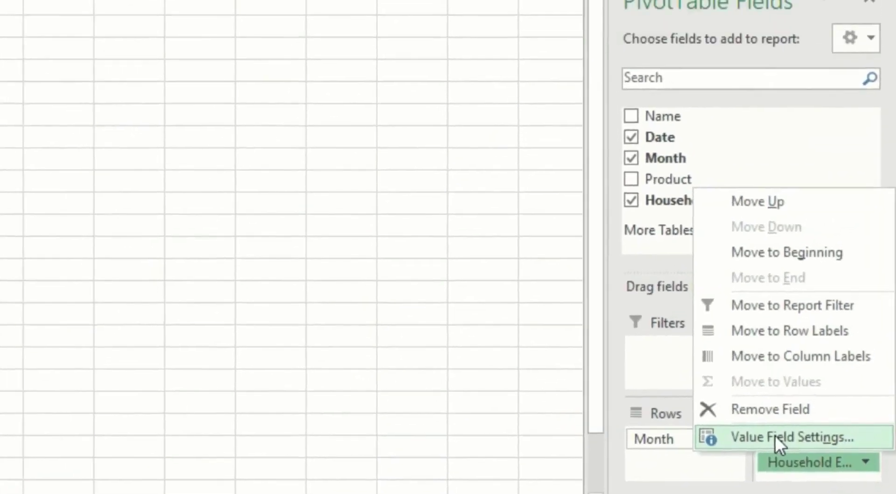
{"action": "left_click", "coordinate": [770, 411]}
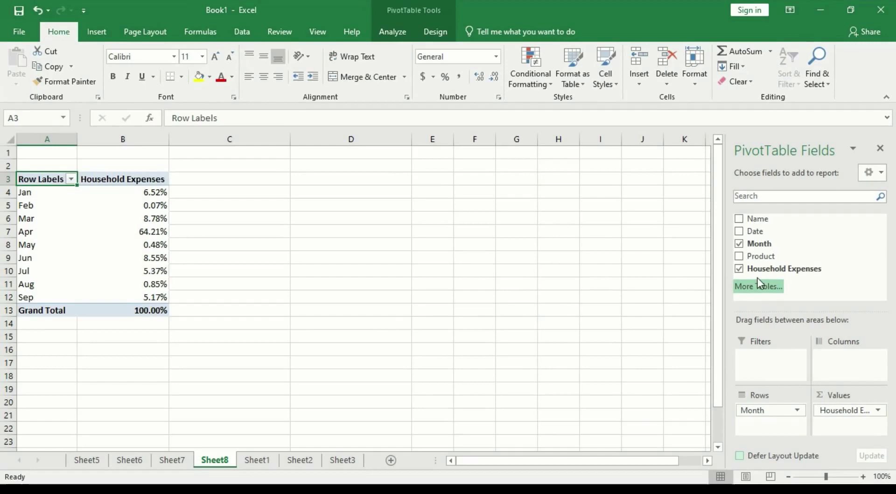
Add Household Expenses to Values a second time and summarize the existing percentage field by Average.
{"action": "left_click_drag", "start_coordinate": [784, 268], "coordinate": [849, 426]}
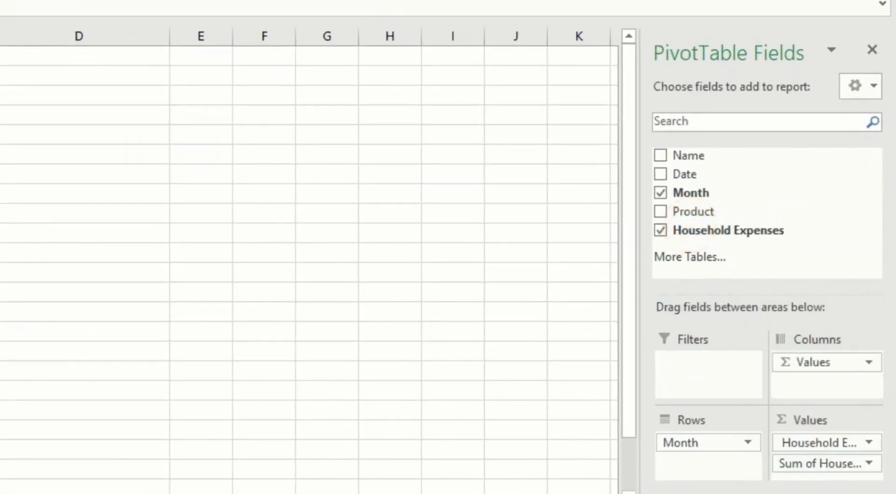
{"action": "left_click", "coordinate": [870, 441]}
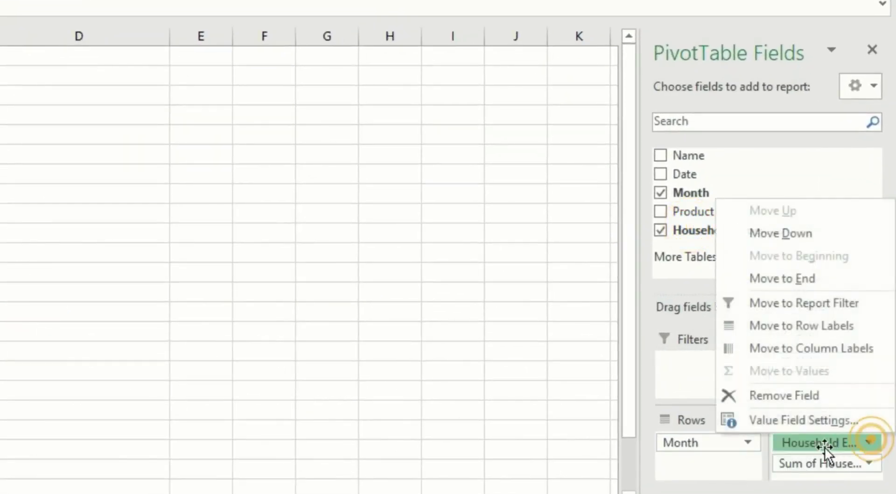
{"action": "left_click", "coordinate": [784, 421]}
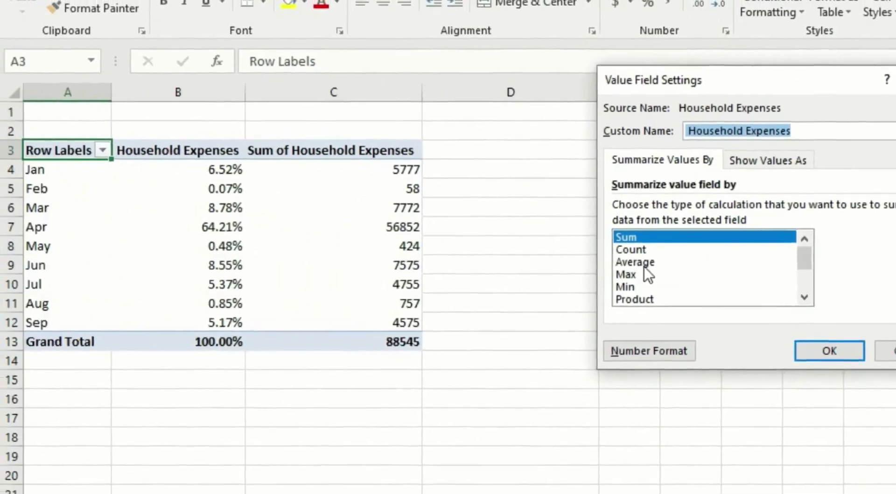
{"action": "double_click", "coordinate": [644, 267]}
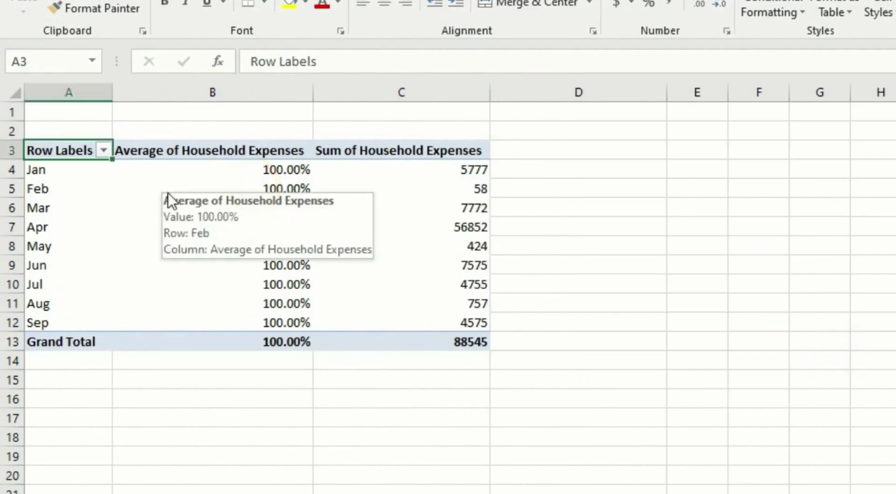
Refresh the PivotTable from the February cell of the Average of Household Expenses column.
{"action": "left_click", "coordinate": [268, 201]}
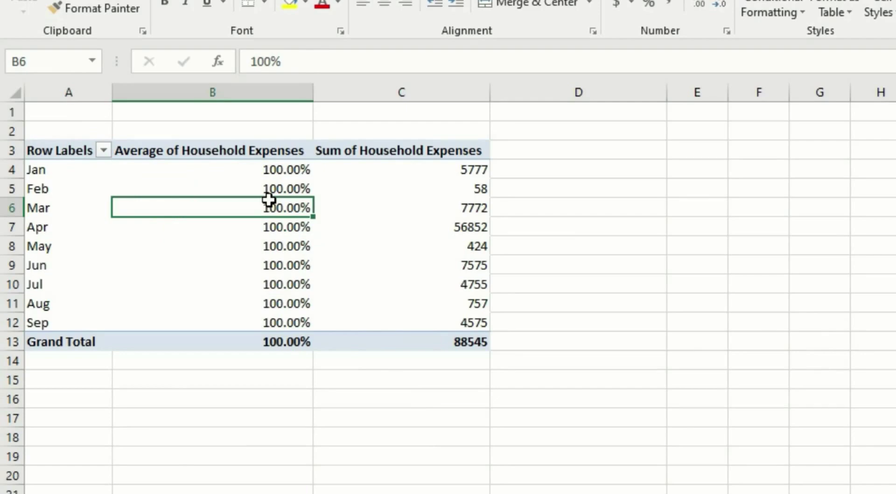
{"action": "left_click", "coordinate": [269, 191]}
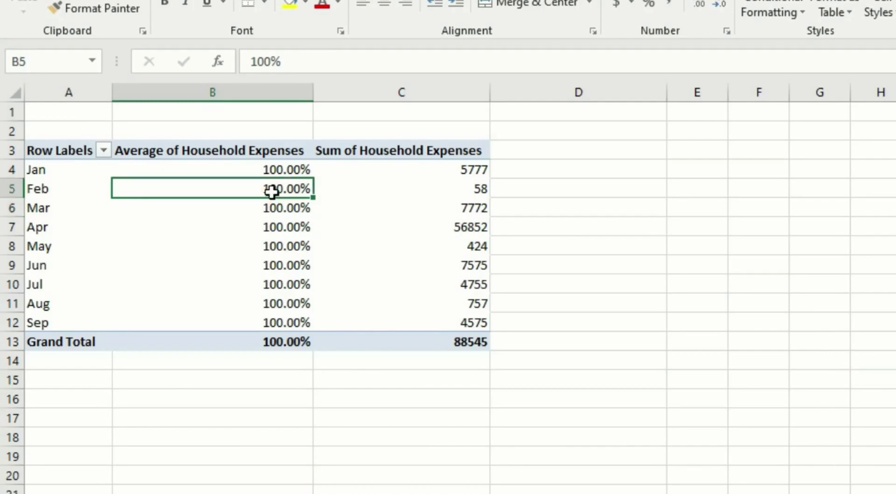
{"action": "right_click", "coordinate": [273, 194]}
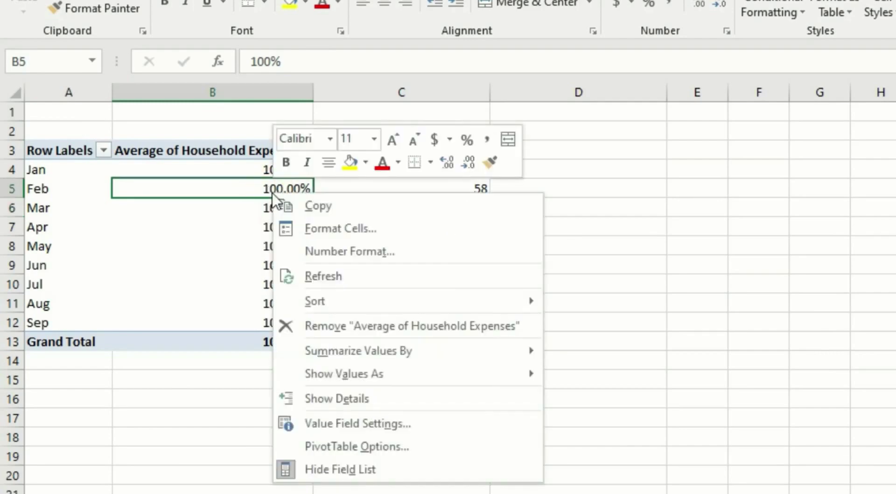
{"action": "left_click", "coordinate": [331, 275]}
Select the Sum of Household Expenses values in C4:C13 and refresh all PivotTables.
{"action": "left_click", "coordinate": [331, 166]}
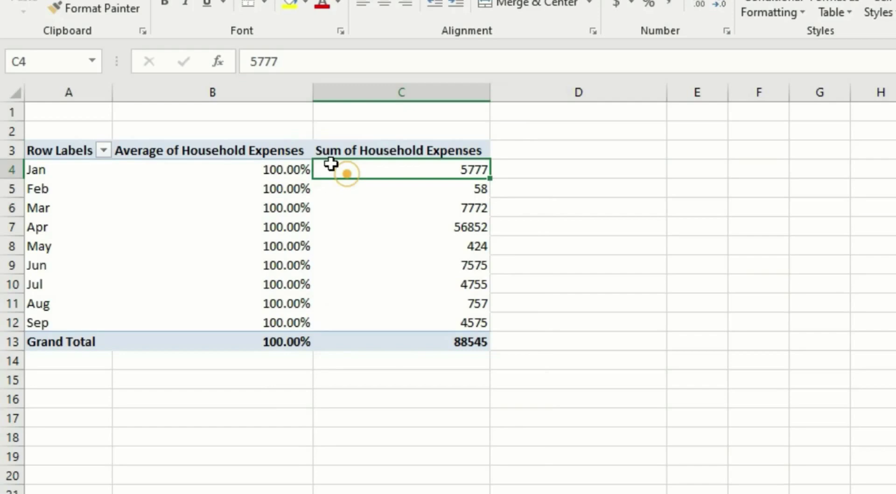
{"action": "left_click_drag", "start_coordinate": [331, 164], "coordinate": [455, 341]}
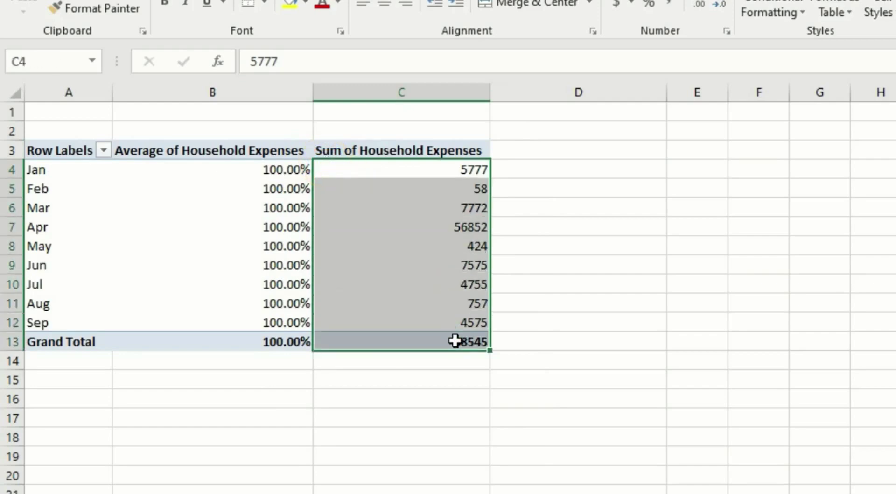
{"action": "left_click", "coordinate": [522, 1]}
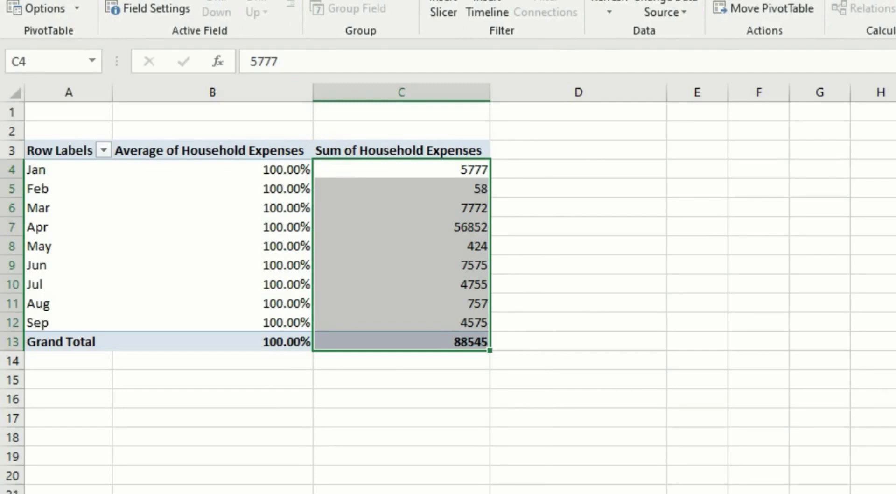
{"action": "left_click", "coordinate": [609, 13]}
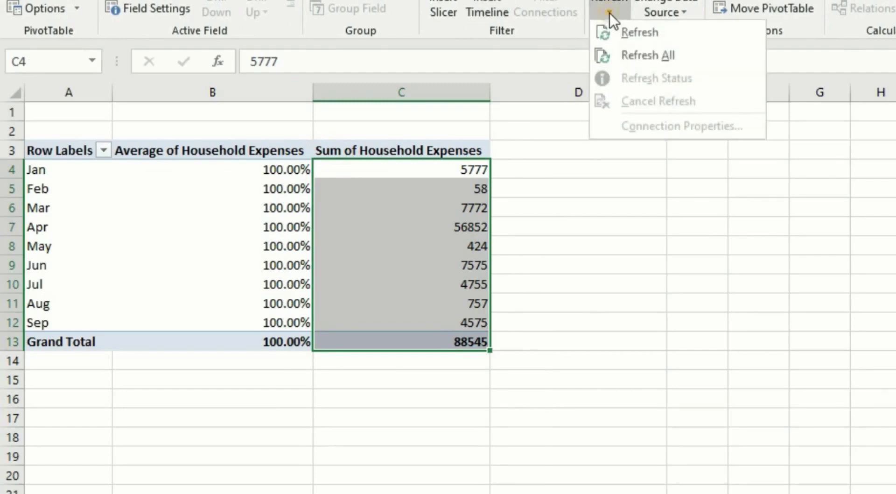
{"action": "left_click", "coordinate": [634, 56]}
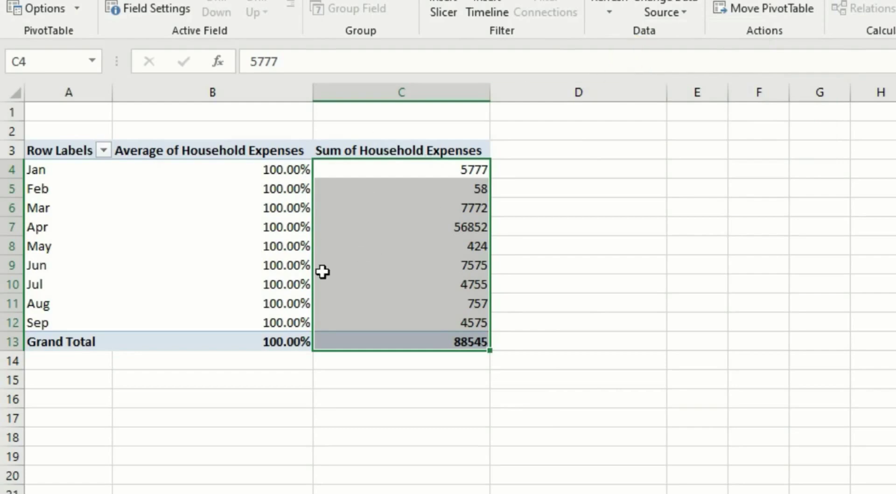
Remove the Sum of Household Expenses column, B3:B8, from the product PivotTable and undo the removal.
{"action": "left_click", "coordinate": [186, 200]}
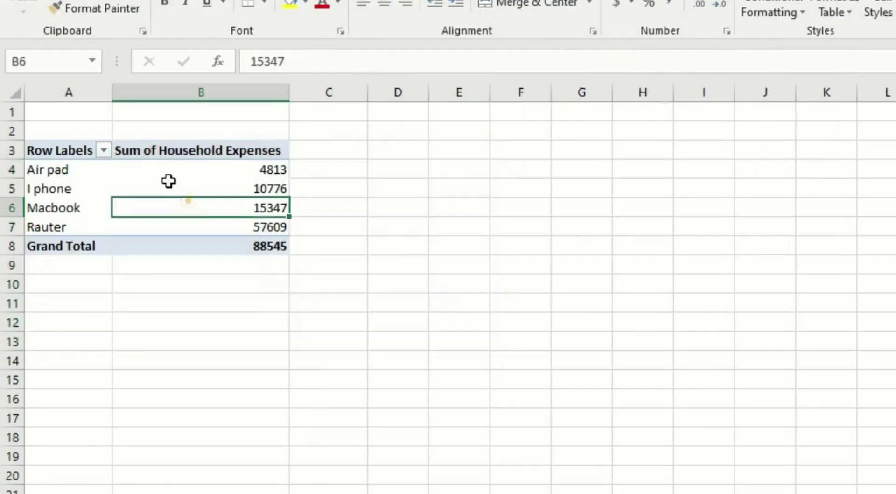
{"action": "left_click_drag", "start_coordinate": [122, 150], "coordinate": [219, 245]}
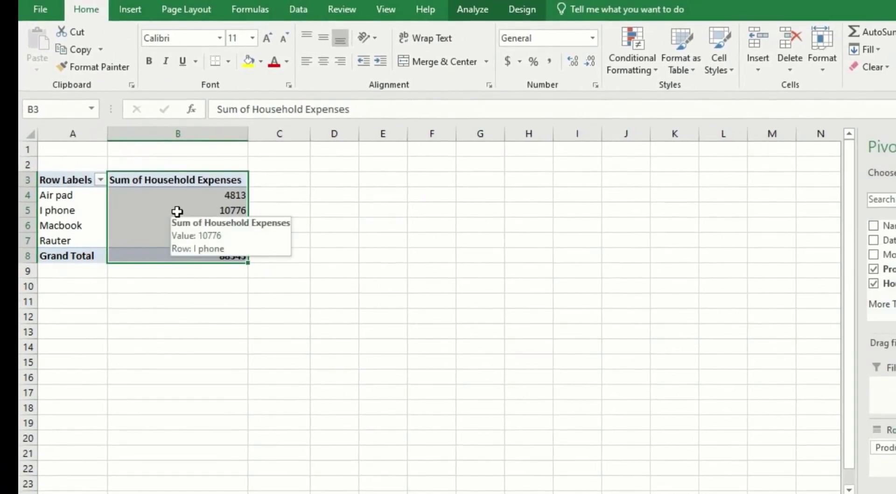
{"action": "key", "text": "ctrl+d"}
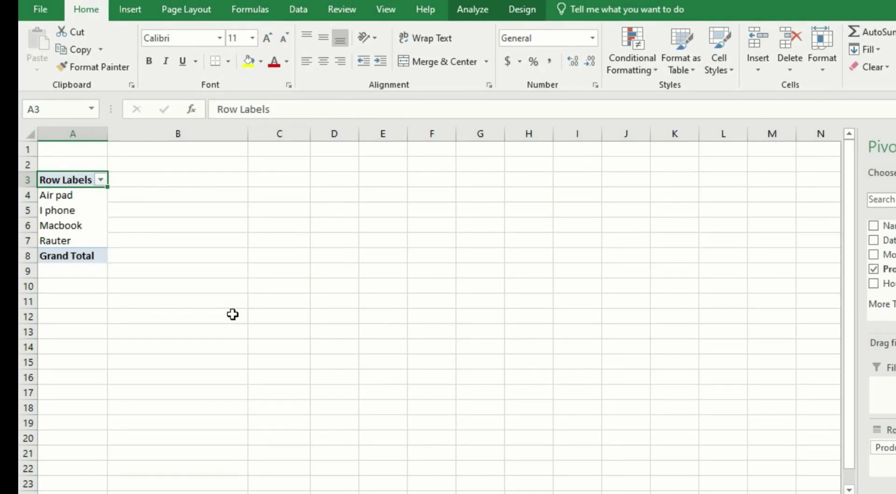
{"action": "key", "text": "ctrl+z"}
Select the entire product PivotTable, A3:B8.
{"action": "left_click", "coordinate": [43, 176]}
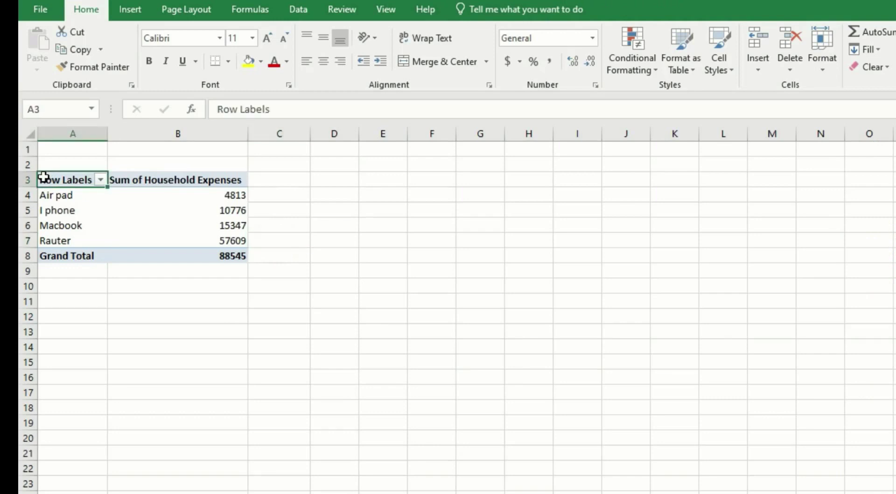
{"action": "left_click_drag", "start_coordinate": [44, 176], "coordinate": [226, 254]}
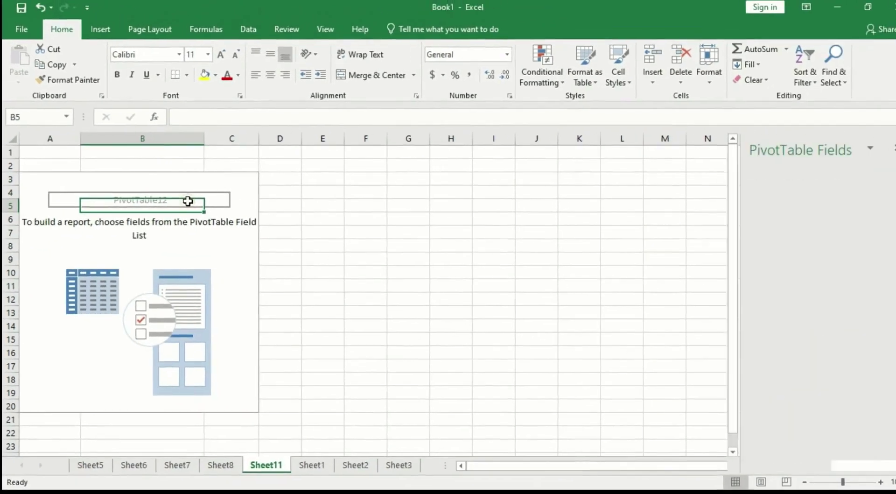
Select cell B5 inside the empty PivotTable on Sheet11.
{"action": "left_click", "coordinate": [182, 199]}
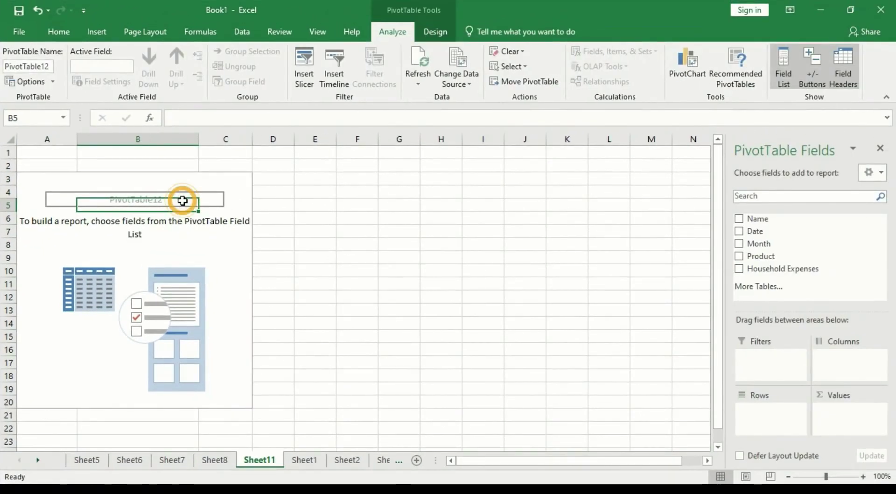